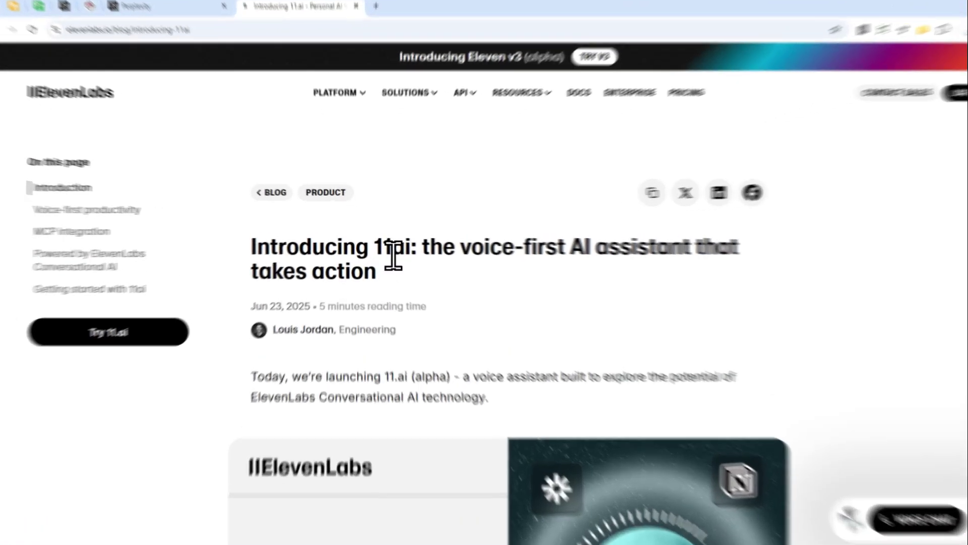
- Read the 11.ai announcement article from its introduction through the voice-first productivity examples and the list of MCP integrations
double_click(387, 250)
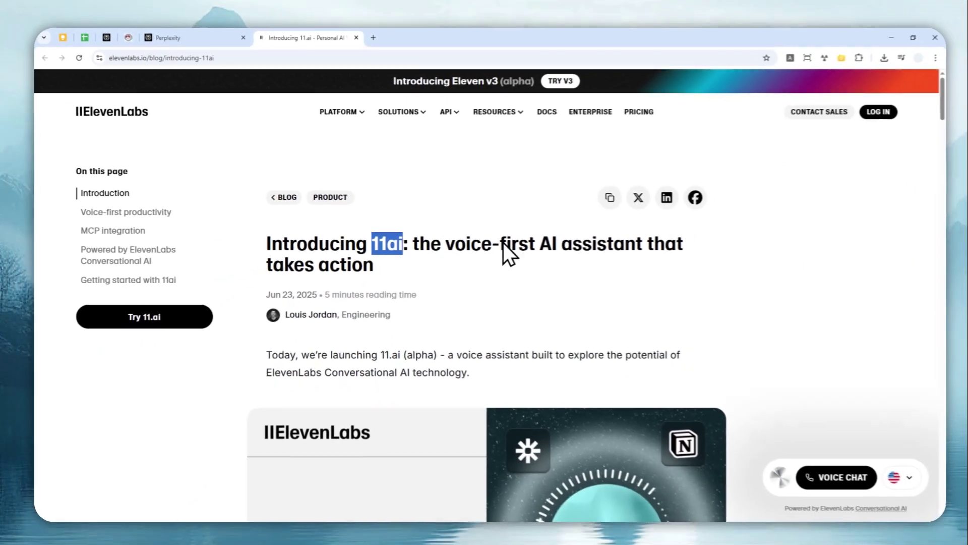
scroll(568, 232, "down", 3)
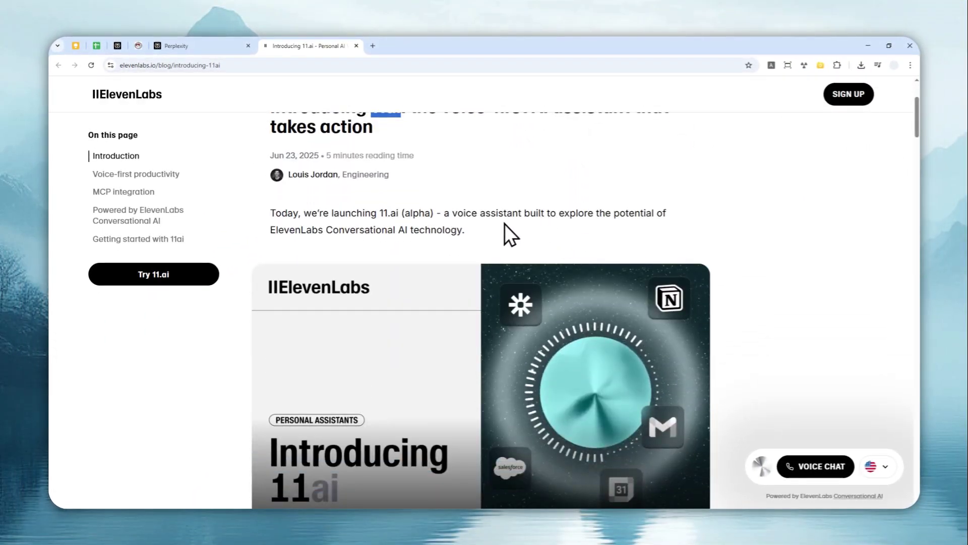
scroll(504, 234, "down", 2)
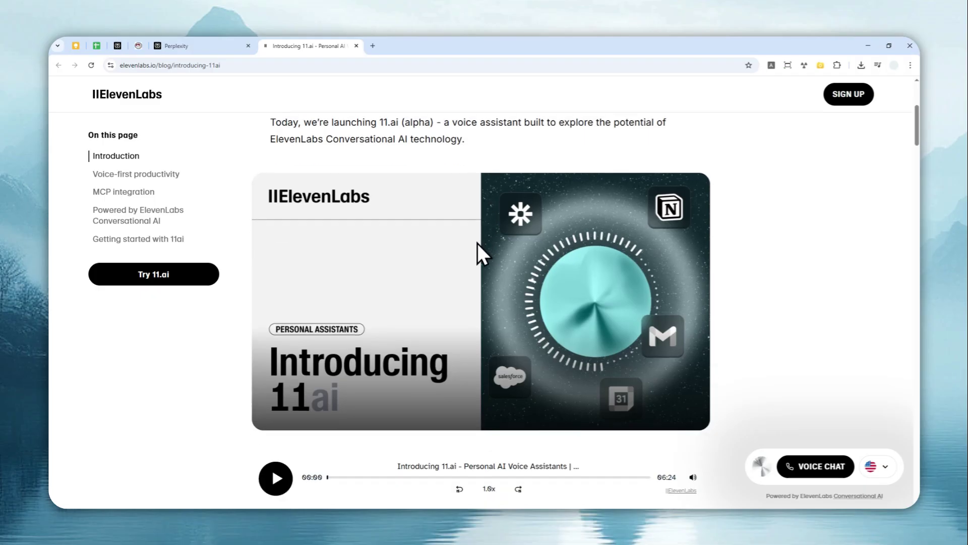
scroll(479, 242, "down", 4)
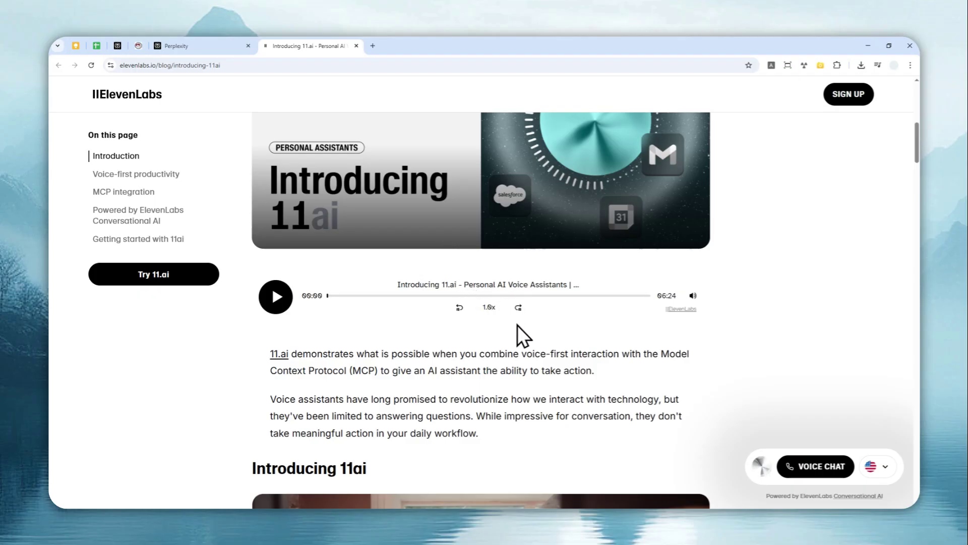
scroll(567, 325, "down", 1)
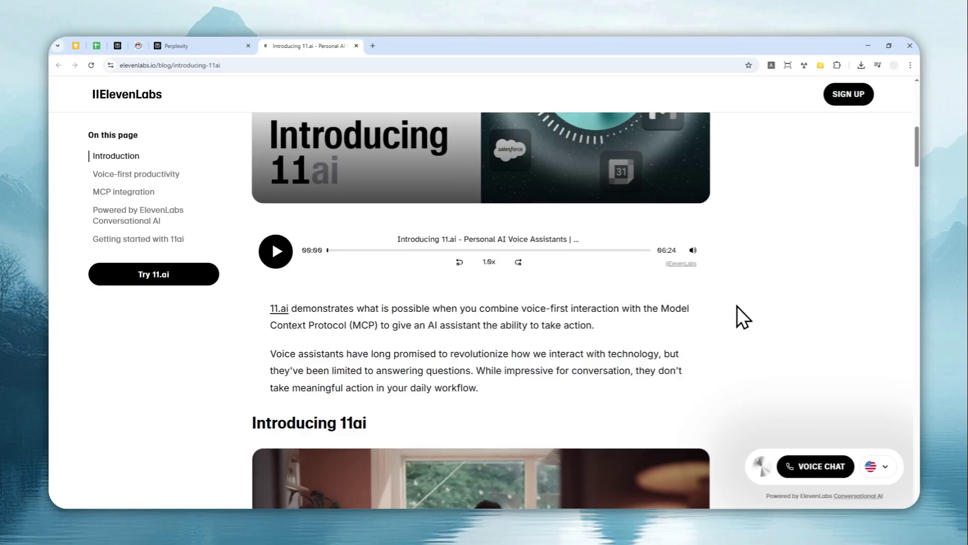
scroll(742, 318, "down", 2)
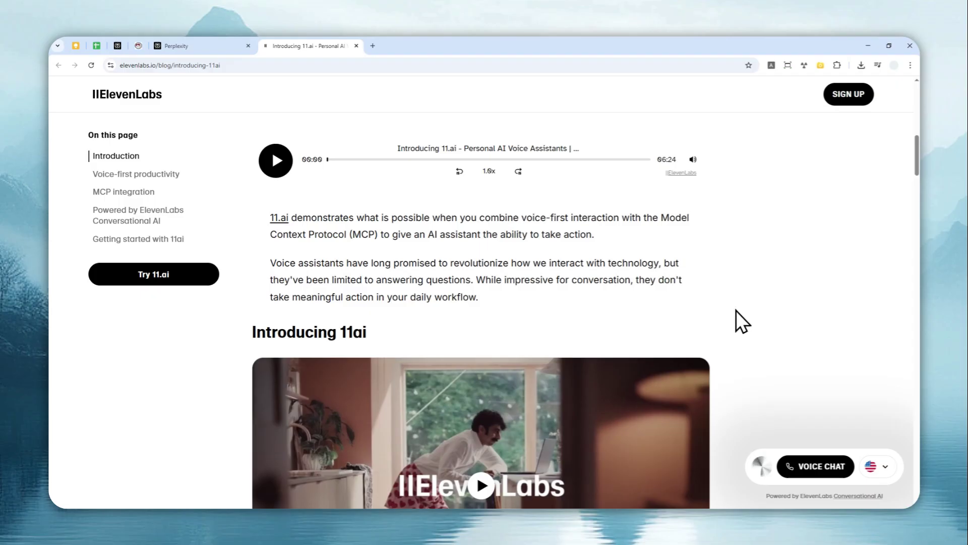
scroll(751, 308, "down", 3)
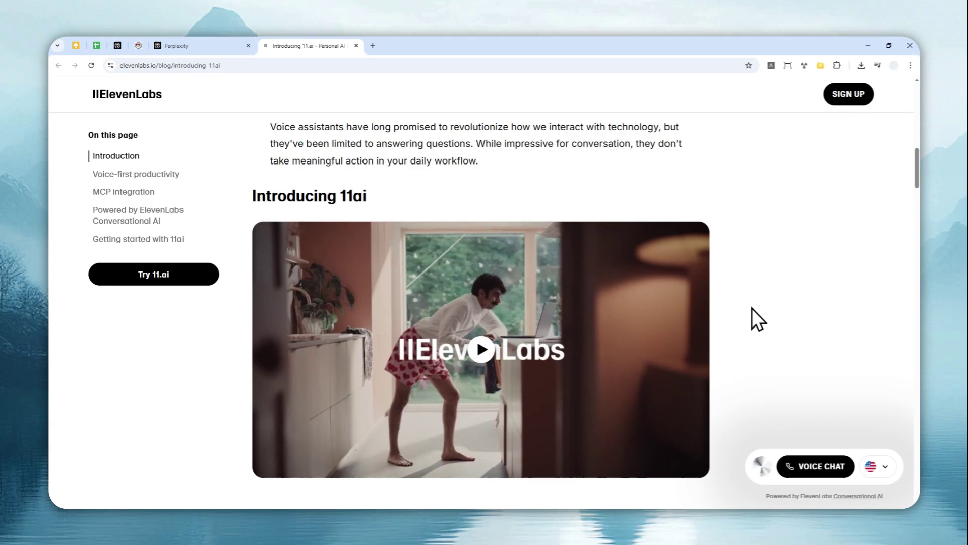
scroll(752, 308, "down", 3)
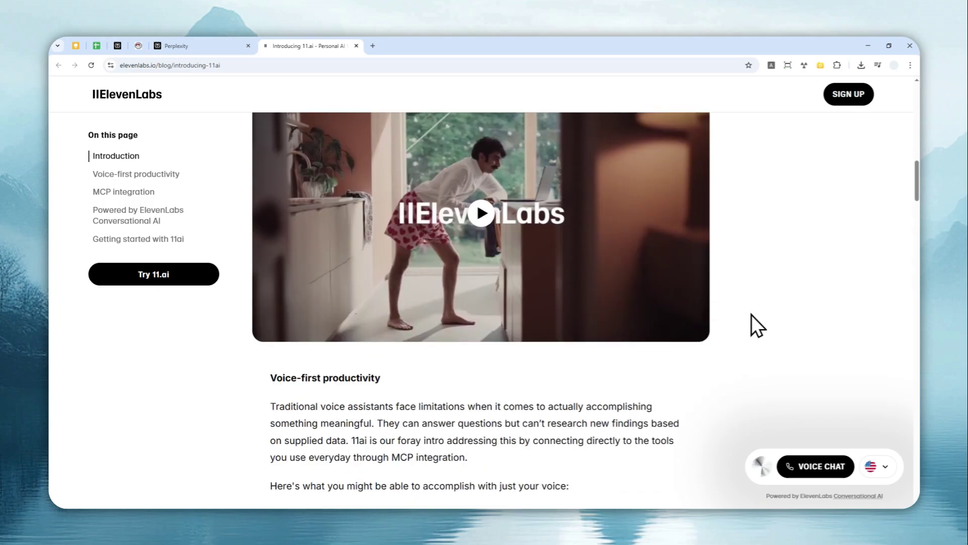
scroll(751, 314, "down", 2)
scroll(751, 315, "down", 3)
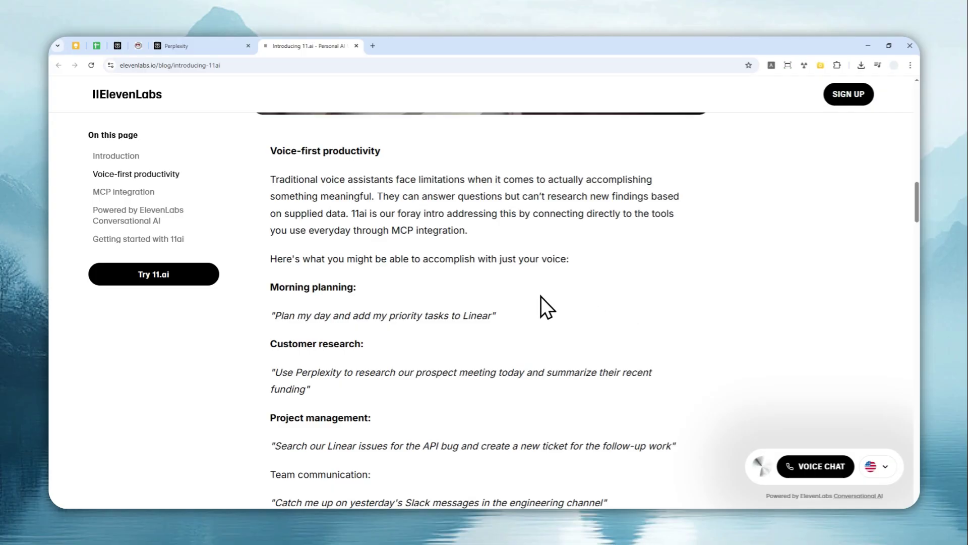
scroll(633, 283, "down", 3)
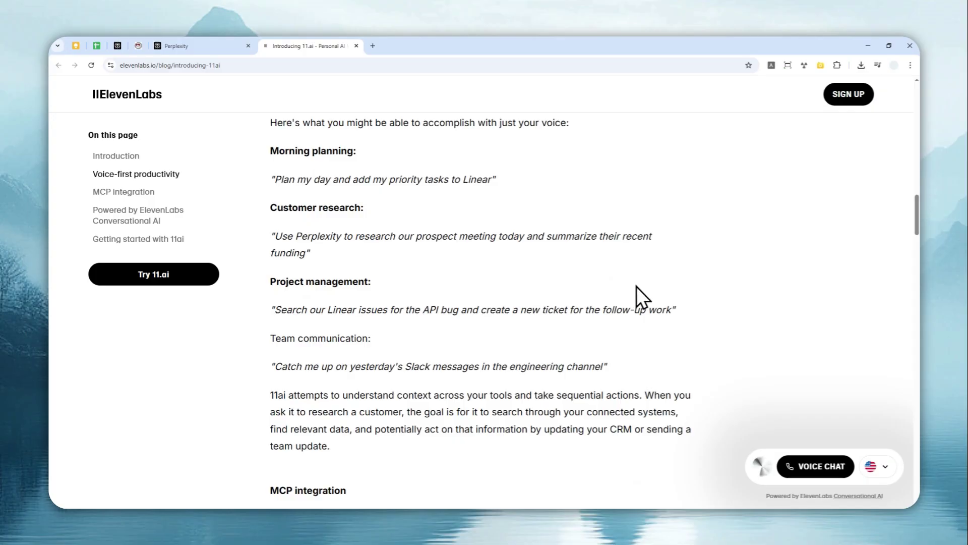
scroll(637, 287, "down", 3)
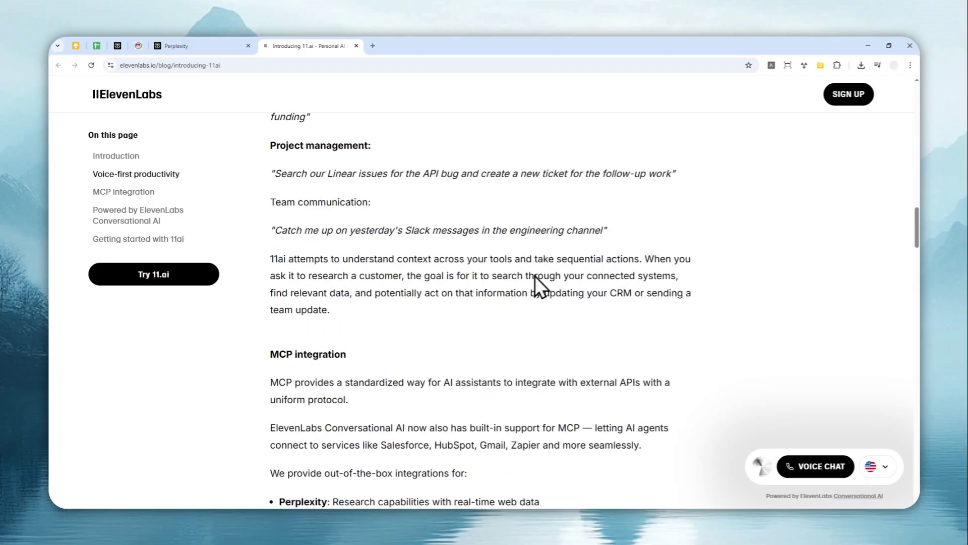
scroll(704, 272, "down", 3)
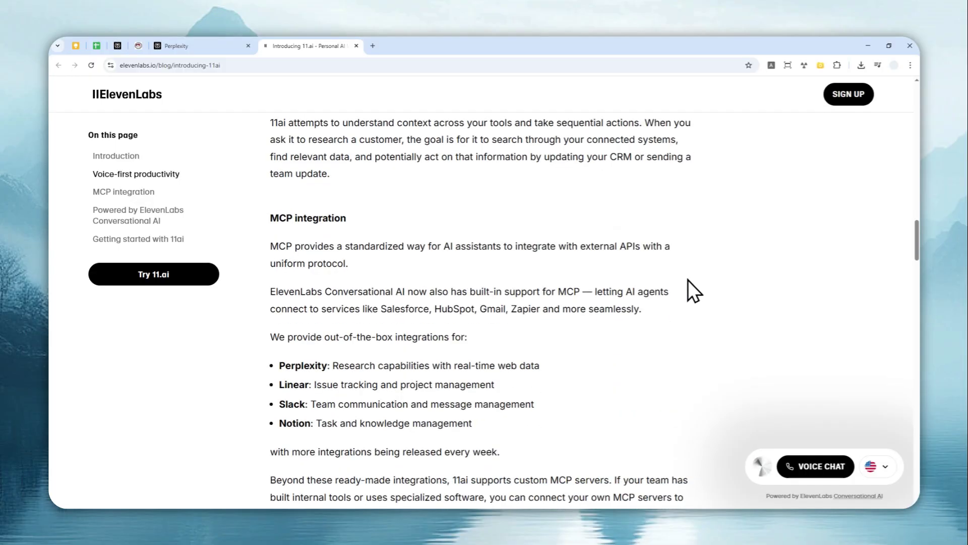
scroll(688, 280, "down", 4)
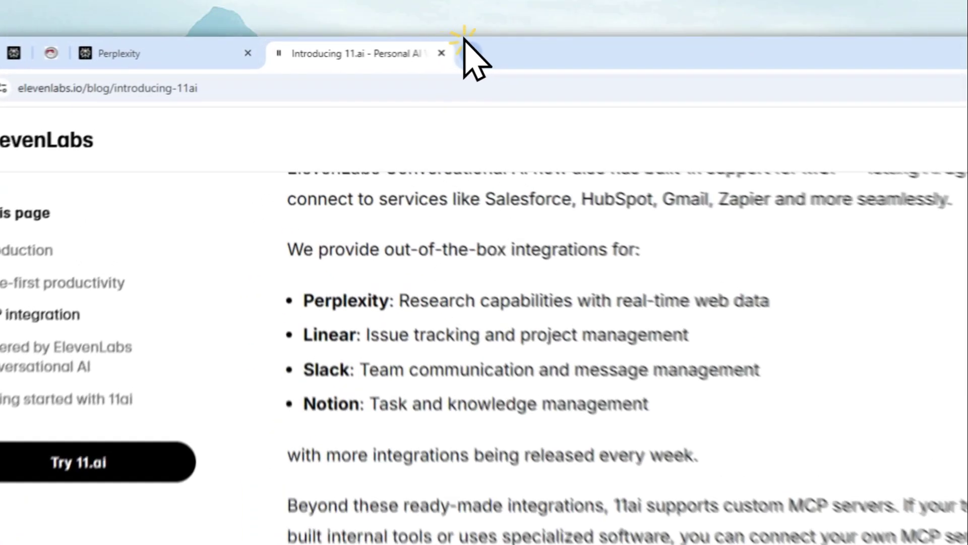
- Open the 11.ai website in a new browser tab
left_click(369, 46)
type("11.")
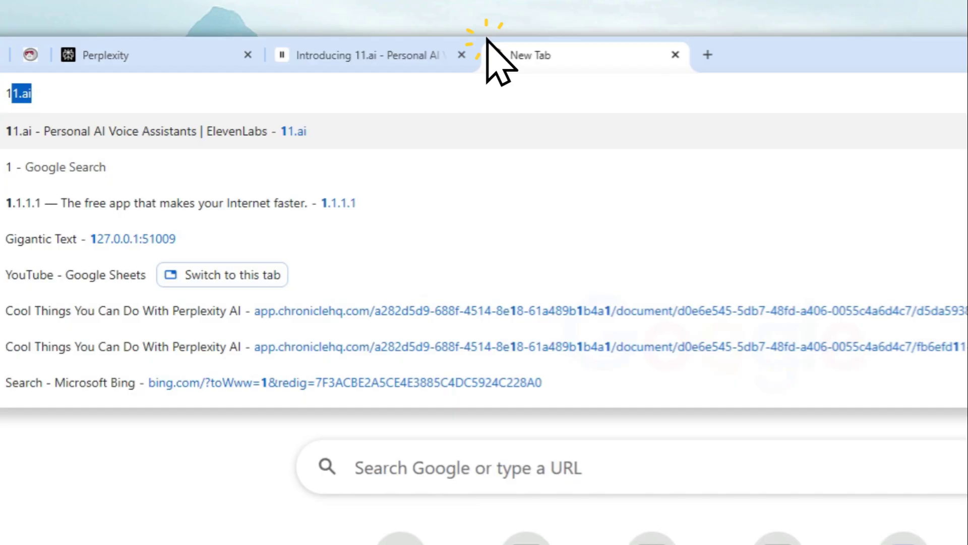
type("ai")
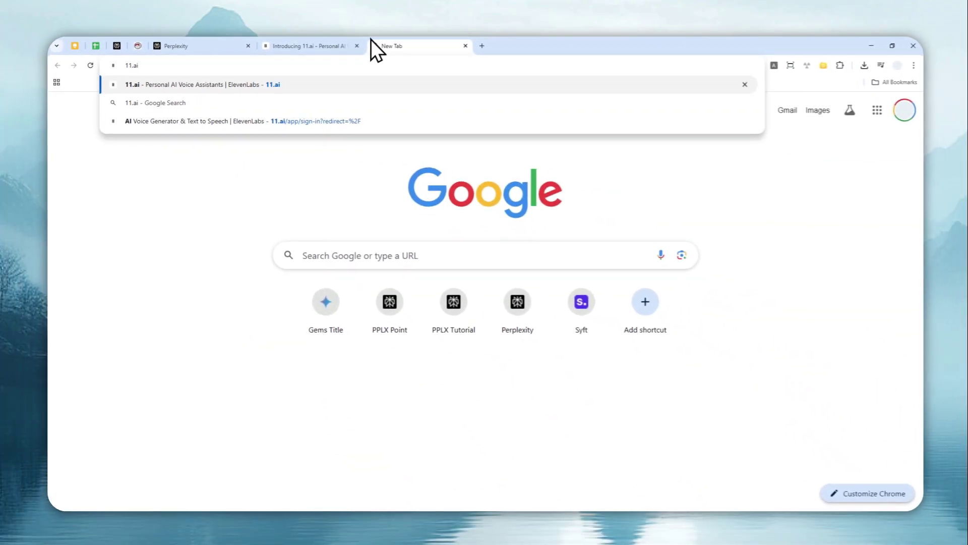
key("Return")
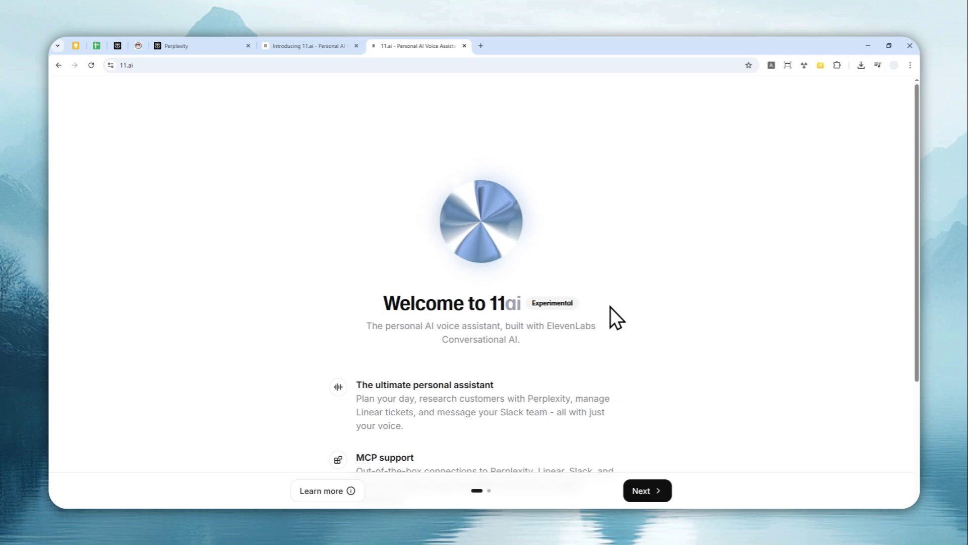
- Review the personal assistant, MCP support and voice features on the welcome page, and continue to the assistant personalisation
scroll(588, 243, "down", 2)
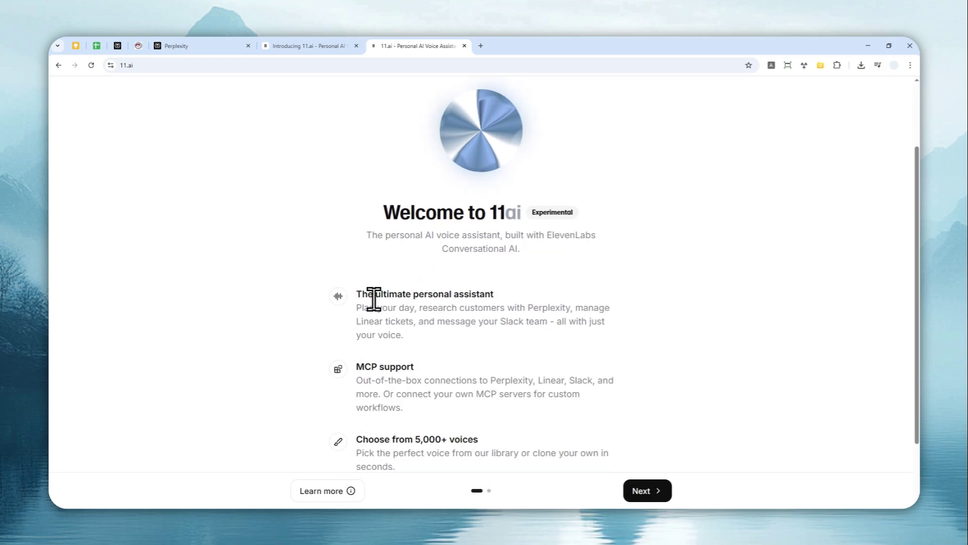
left_click_drag(362, 295, 498, 285)
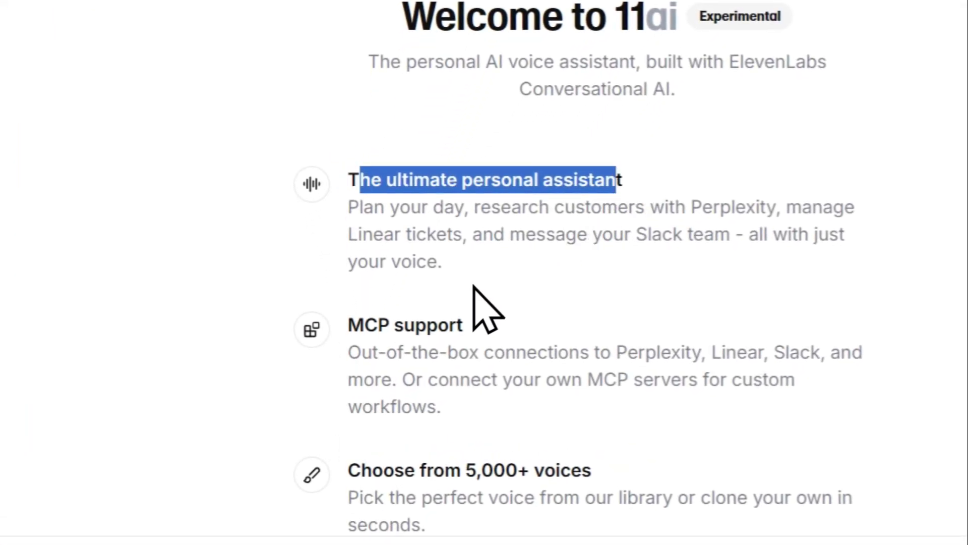
scroll(459, 322, "down", 2)
left_click_drag(466, 232, 333, 224)
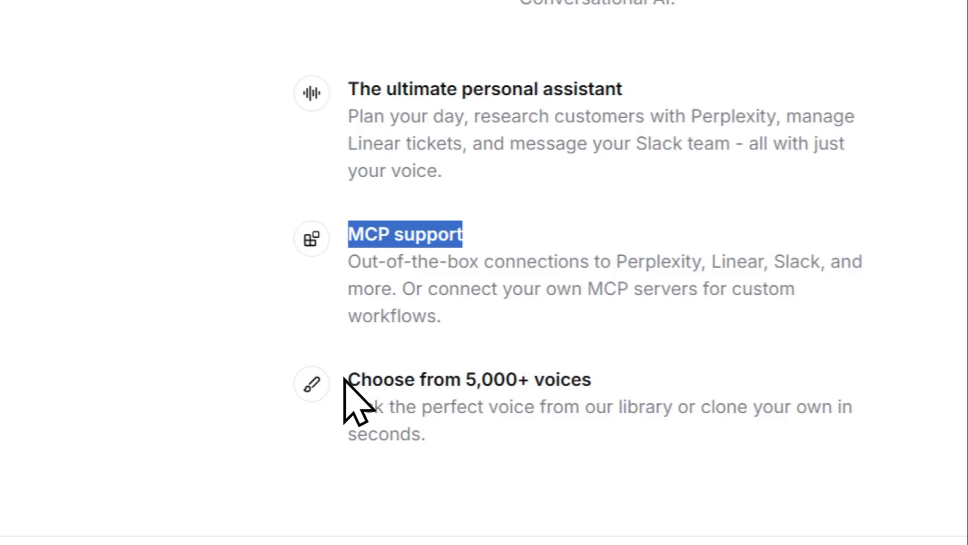
left_click_drag(344, 378, 588, 374)
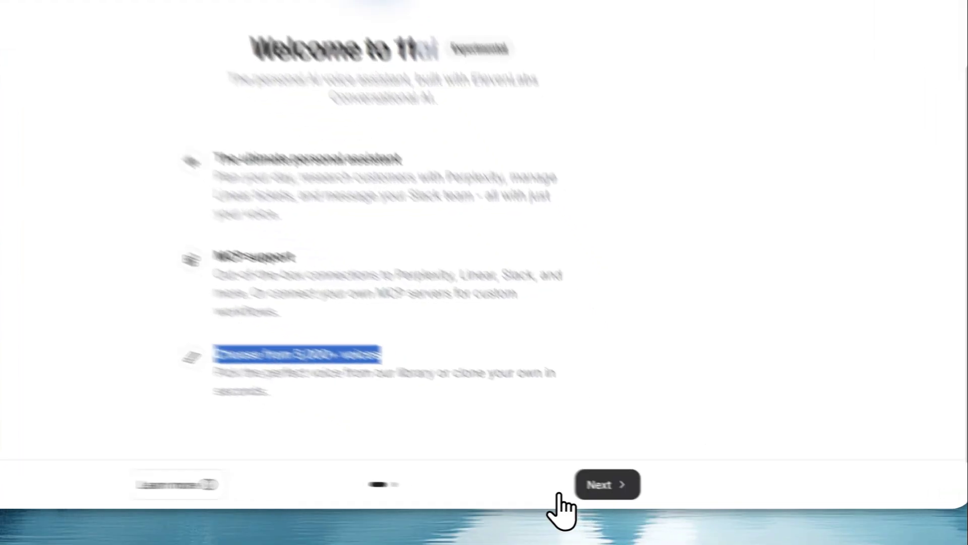
left_click(651, 492)
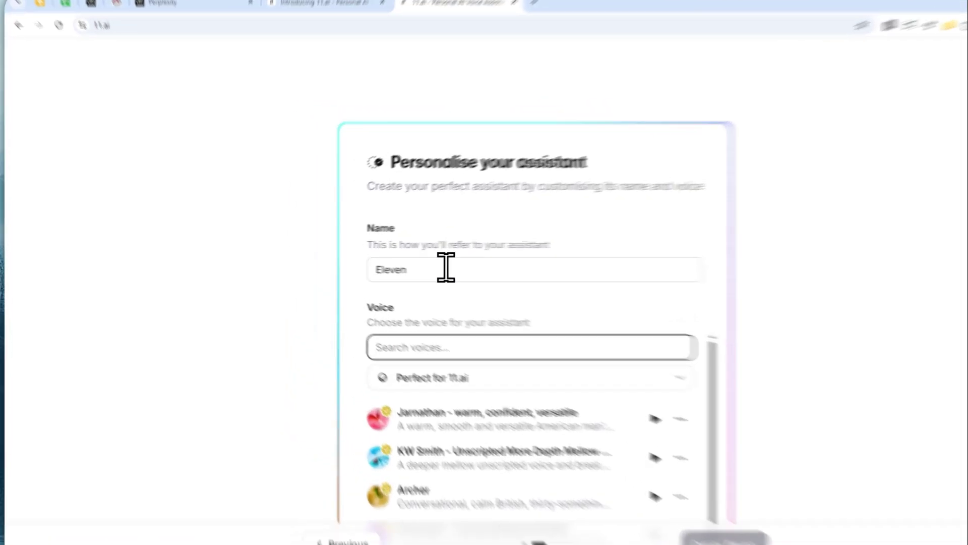
- Examine the assistant's name and the voices offered in the Perfect for 11.ai category
double_click(404, 263)
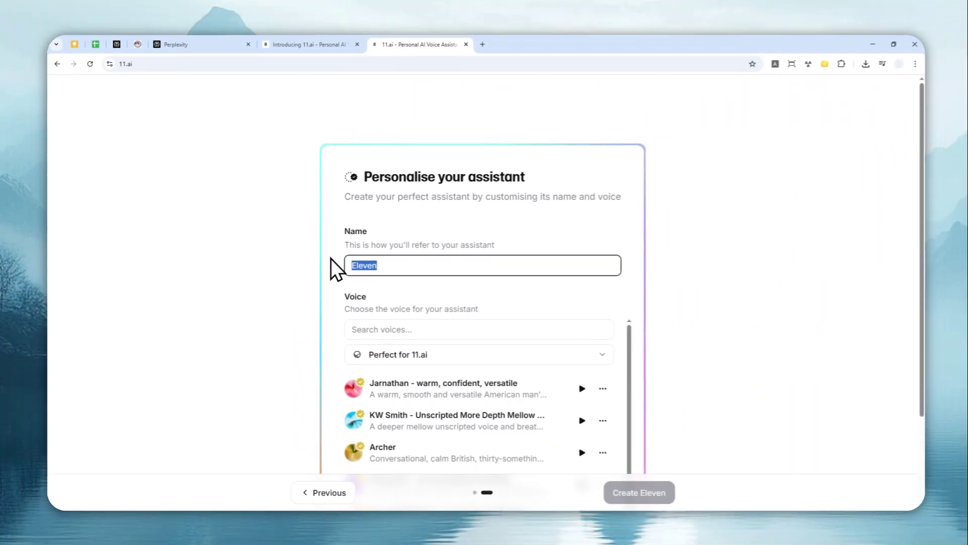
scroll(480, 250, "down", 3)
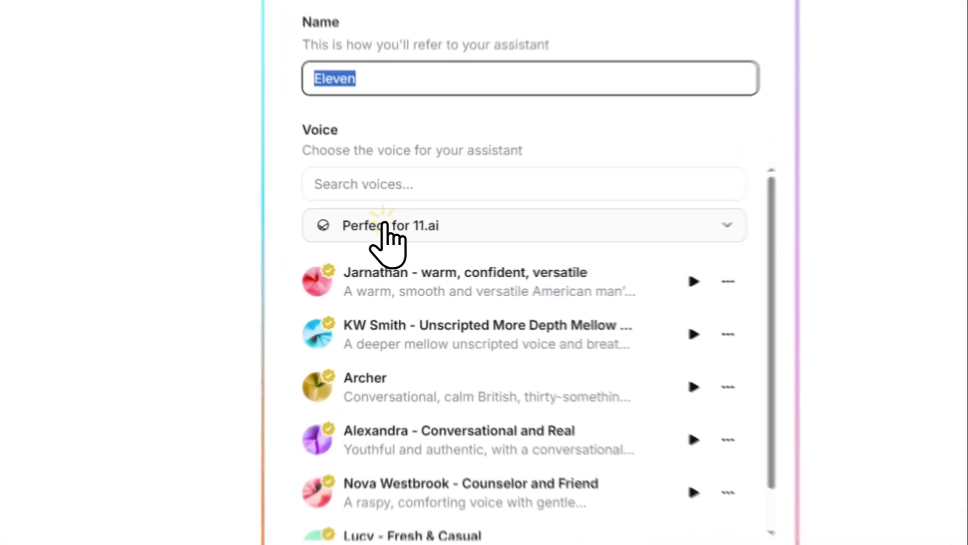
left_click(394, 240)
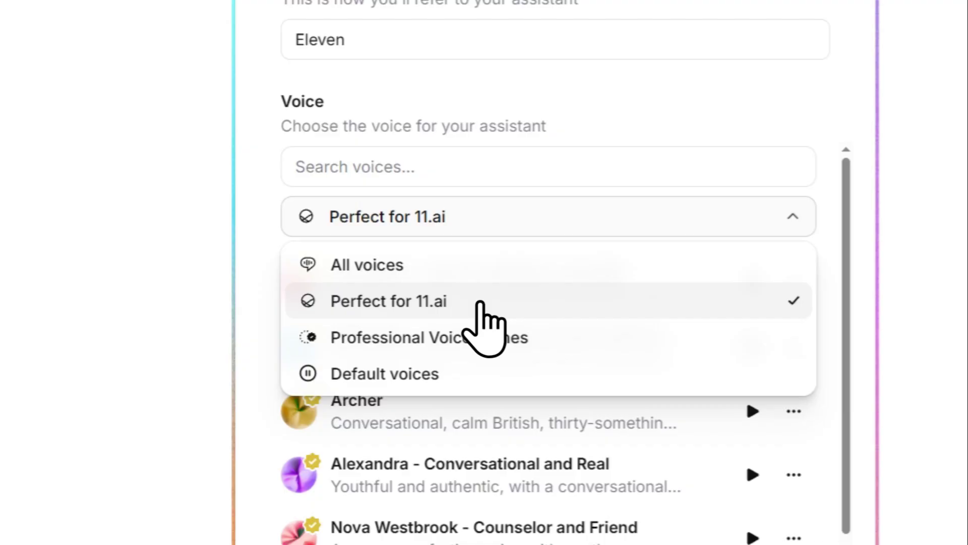
left_click(451, 305)
scroll(580, 343, "down", 1)
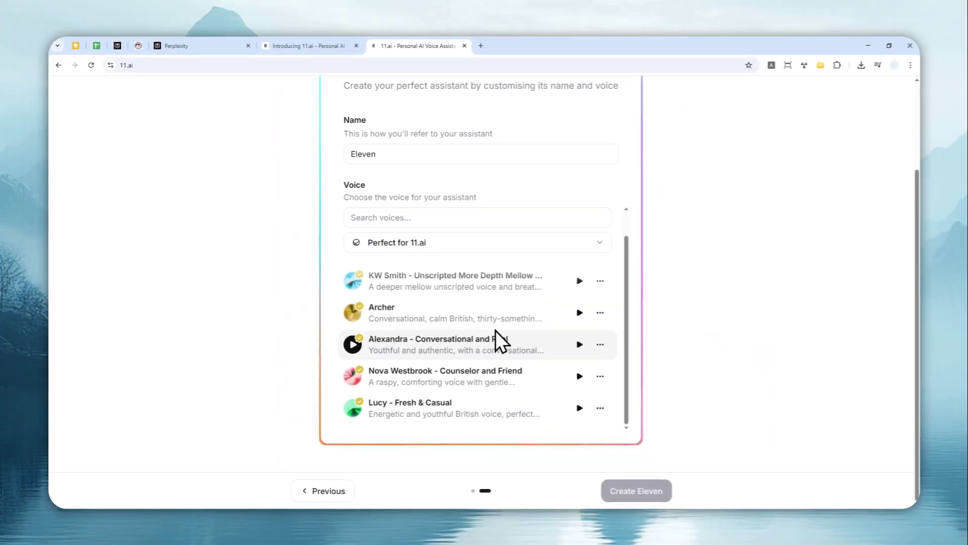
scroll(519, 272, "up", 4)
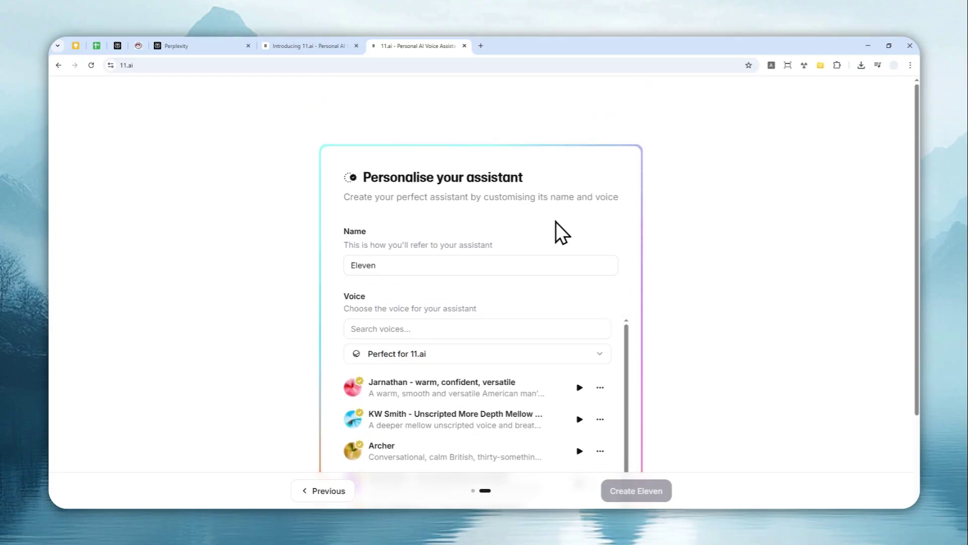
scroll(543, 225, "down", 2)
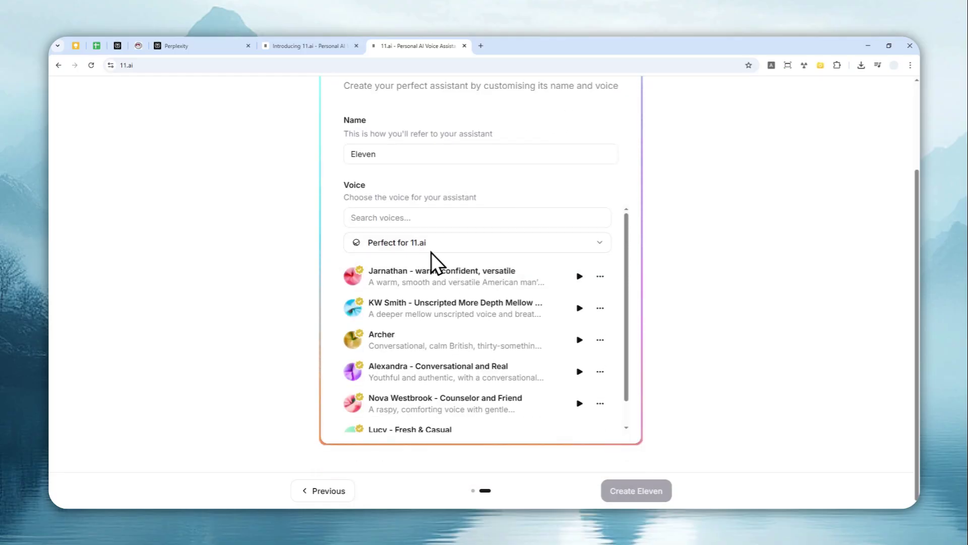
scroll(439, 270, "down", 1)
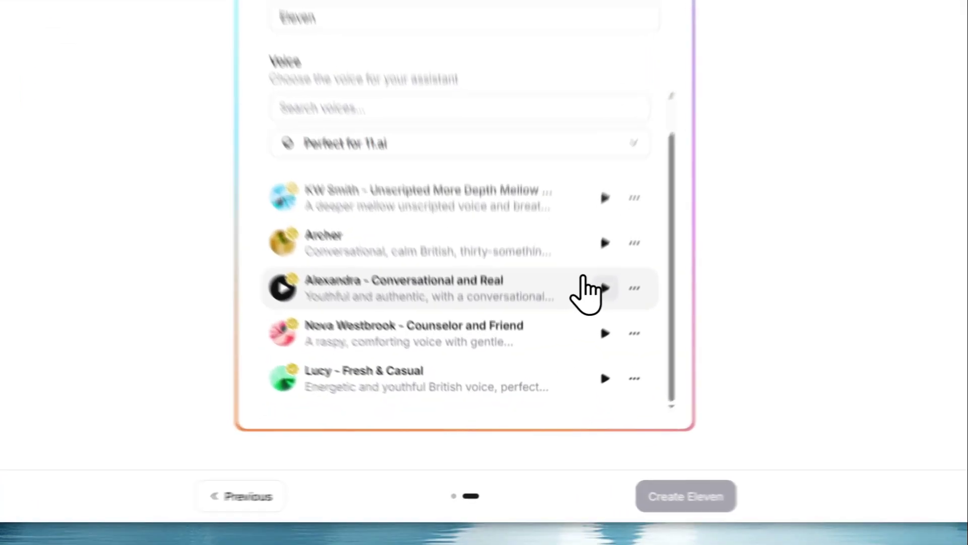
- Preview the "Alexandra - Conversational and Real" voice and create the assistant Eleven with it
left_click(579, 344)
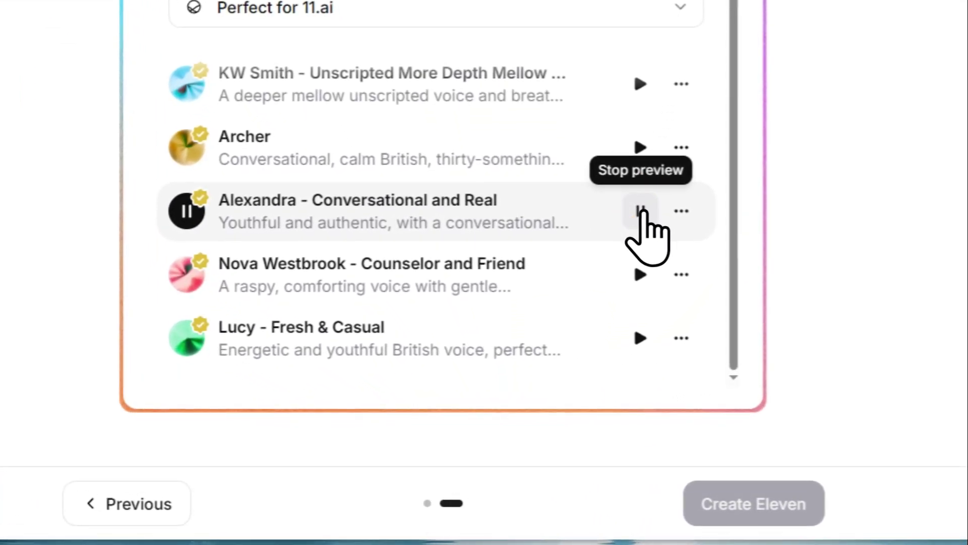
left_click(640, 210)
left_click(314, 208)
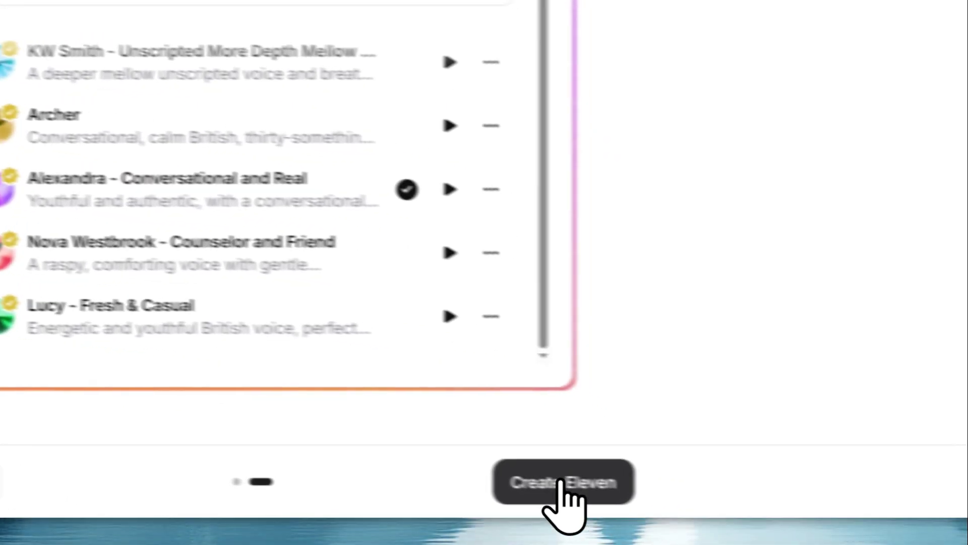
left_click(561, 481)
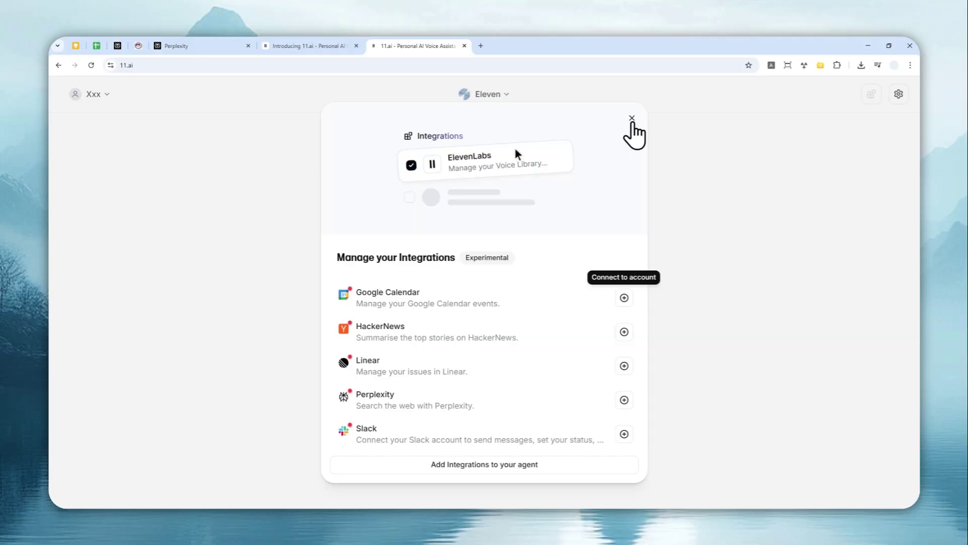
- Dismiss the integrations dialog and hold a test voice call with the Eleven assistant, ending it when done
left_click(632, 119)
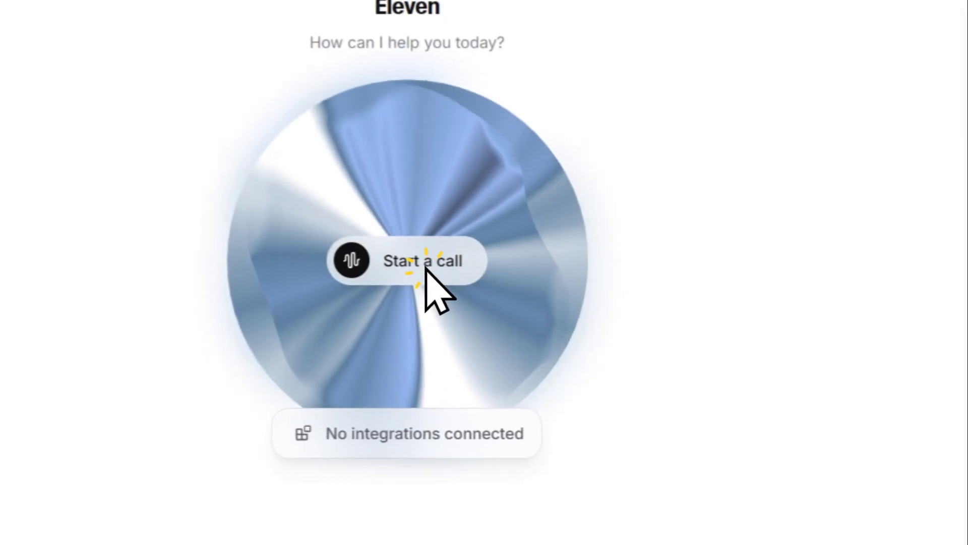
left_click(494, 318)
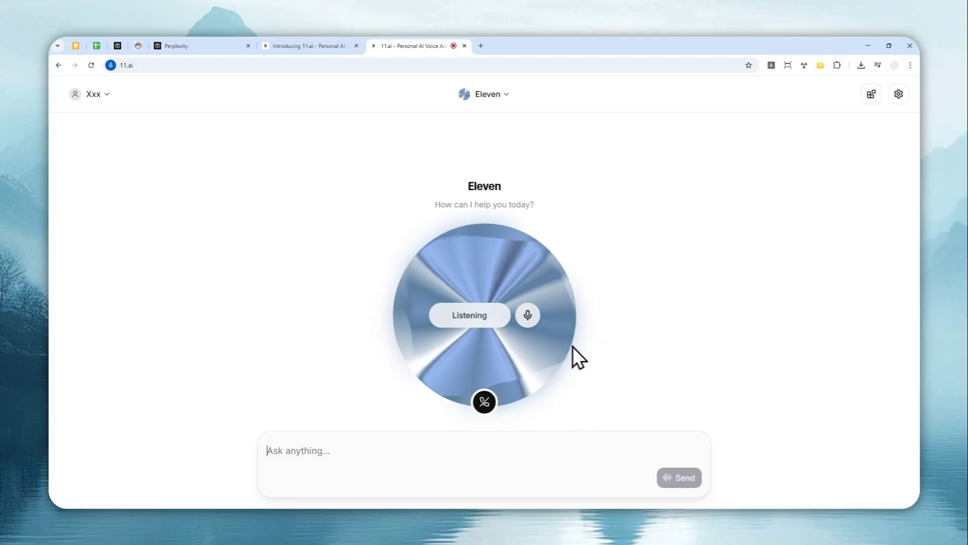
left_click(484, 402)
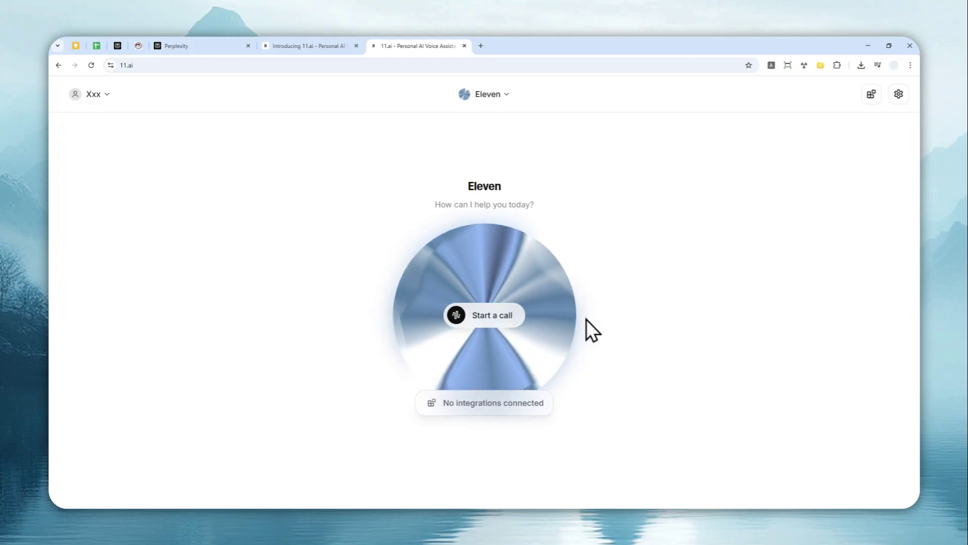
- Connect the Perplexity integration to the Eleven assistant and close the integrations dialog
left_click(871, 94)
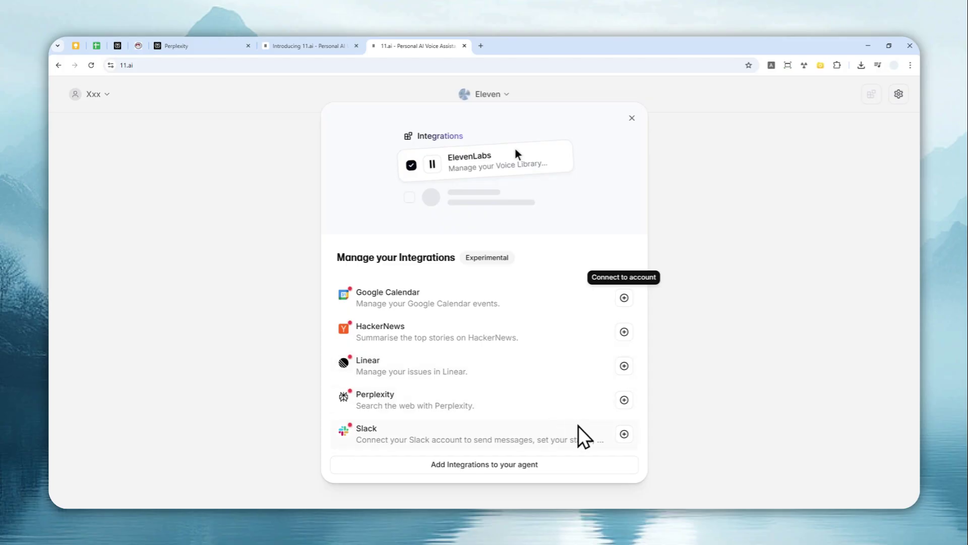
left_click(624, 399)
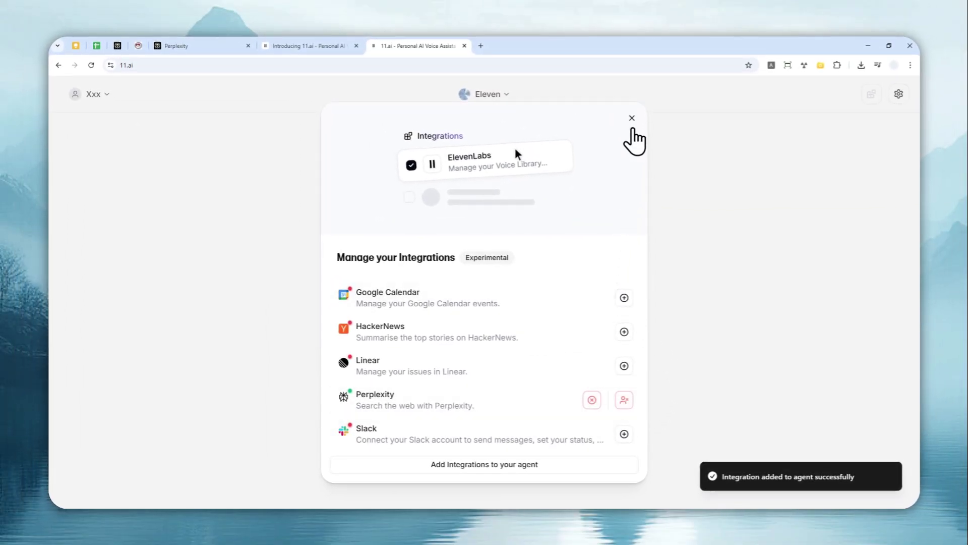
left_click(632, 118)
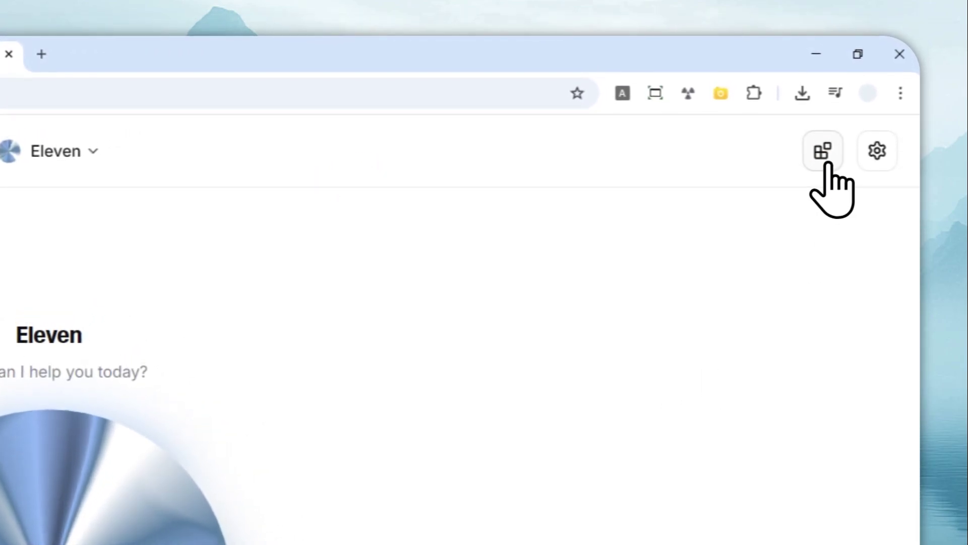
left_click(824, 154)
left_click(342, 199)
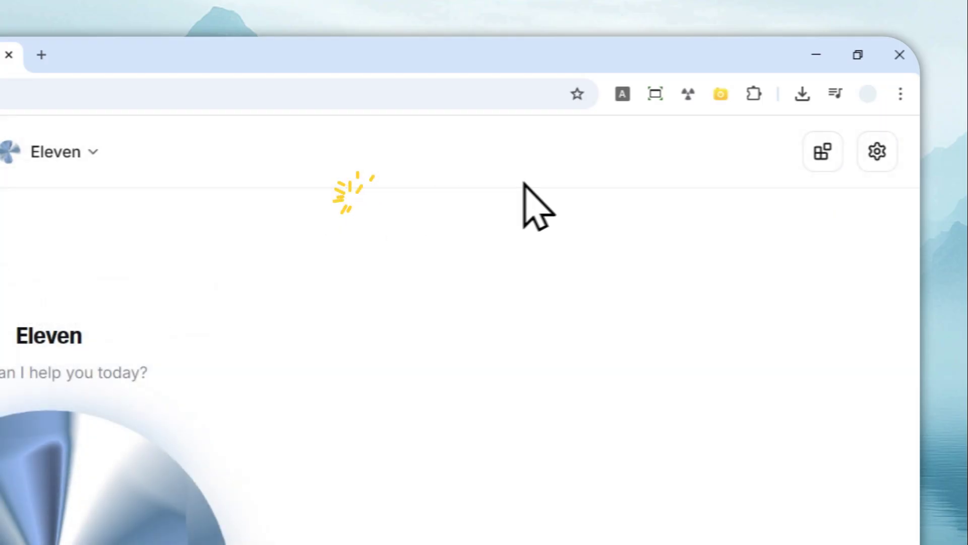
- Review the Perplexity integration's authentication and tool approval modes from the agent settings, and close the settings
left_click(877, 151)
scroll(843, 292, "down", 10)
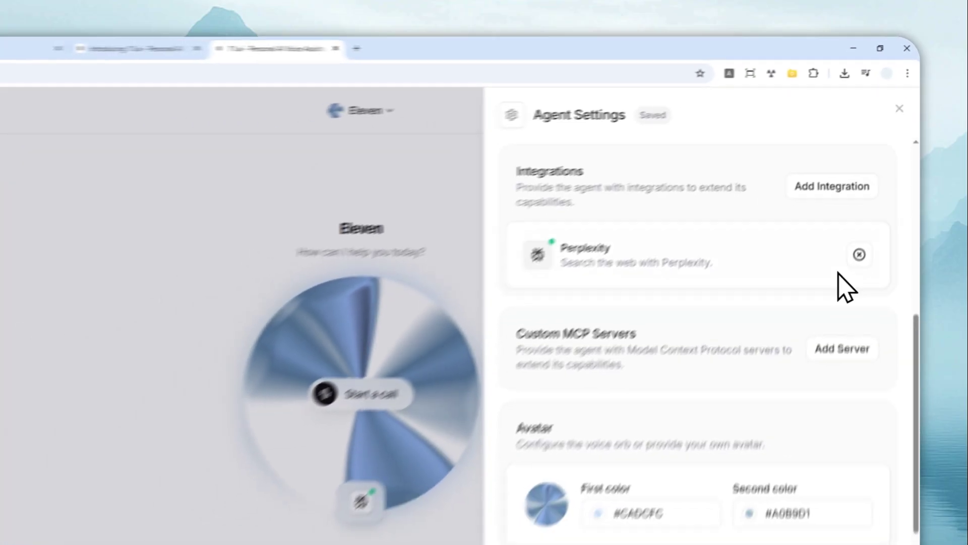
scroll(833, 236, "up", 3)
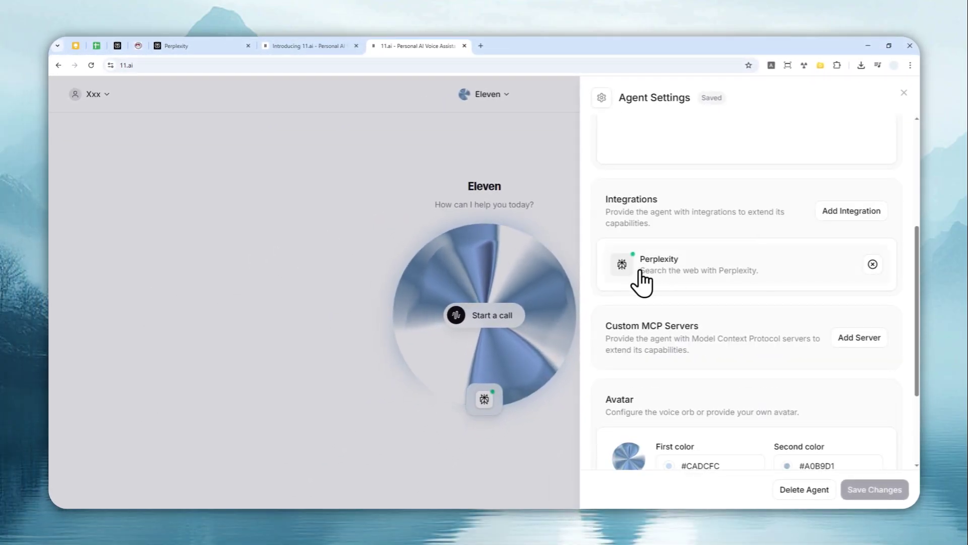
left_click(689, 260)
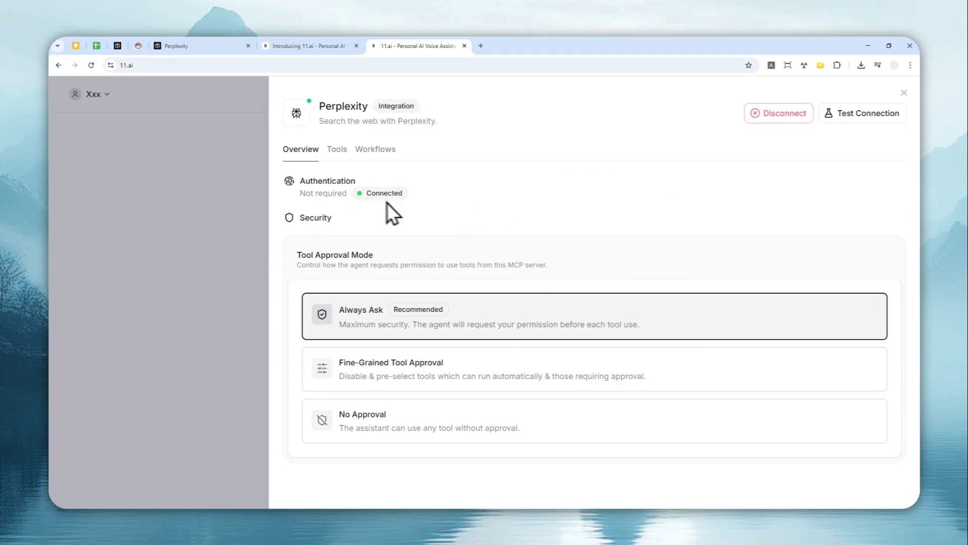
left_click(904, 92)
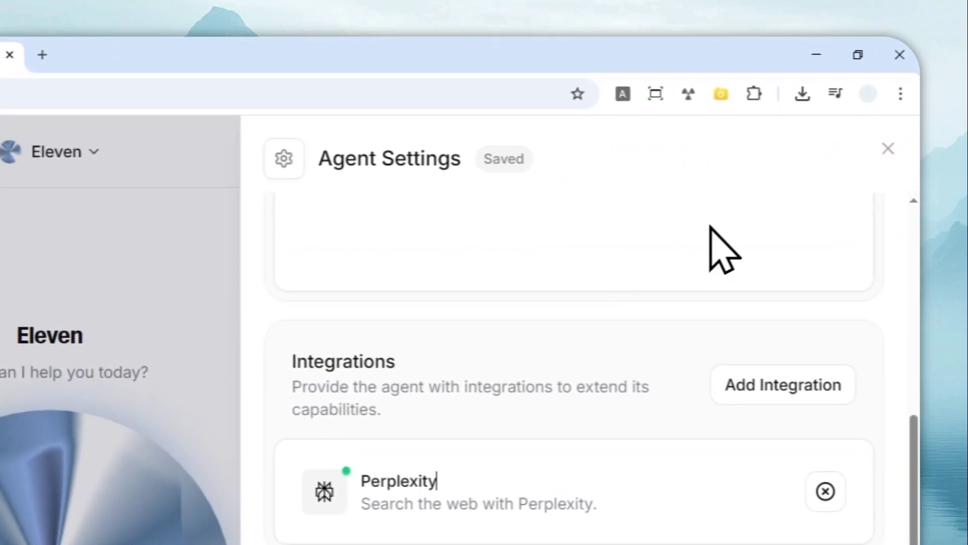
left_click(889, 149)
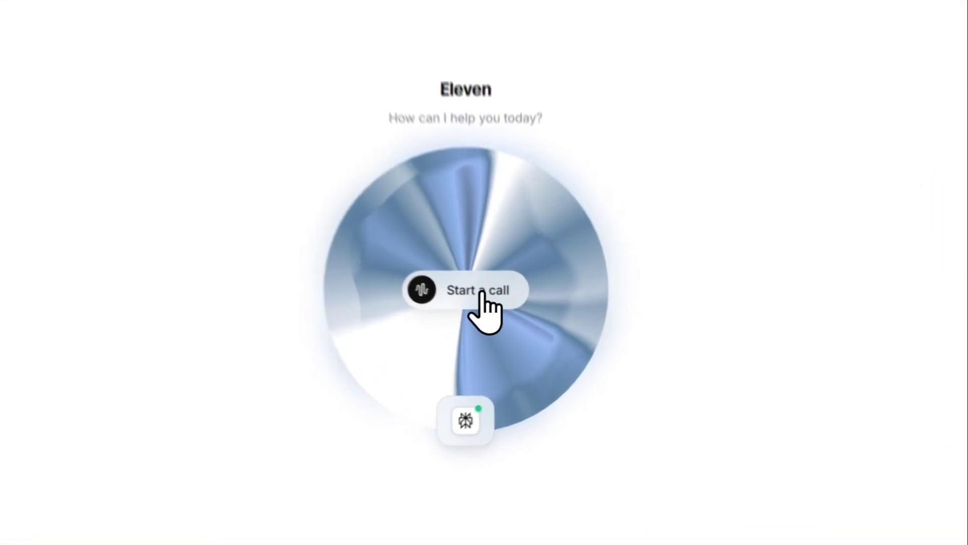
- Start a voice call with Eleven, ask for the latest news from Apple and approve the Perplexity search request
left_click(494, 314)
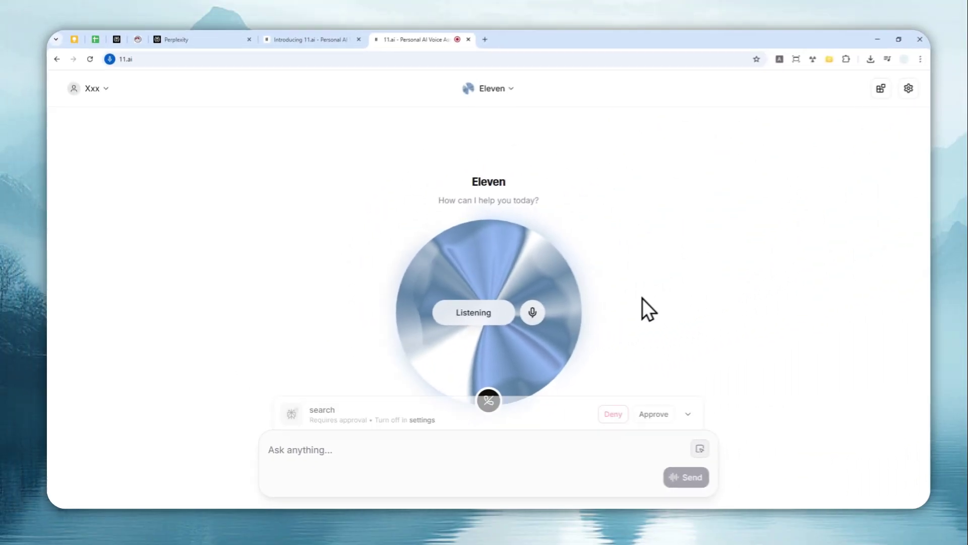
left_click(662, 414)
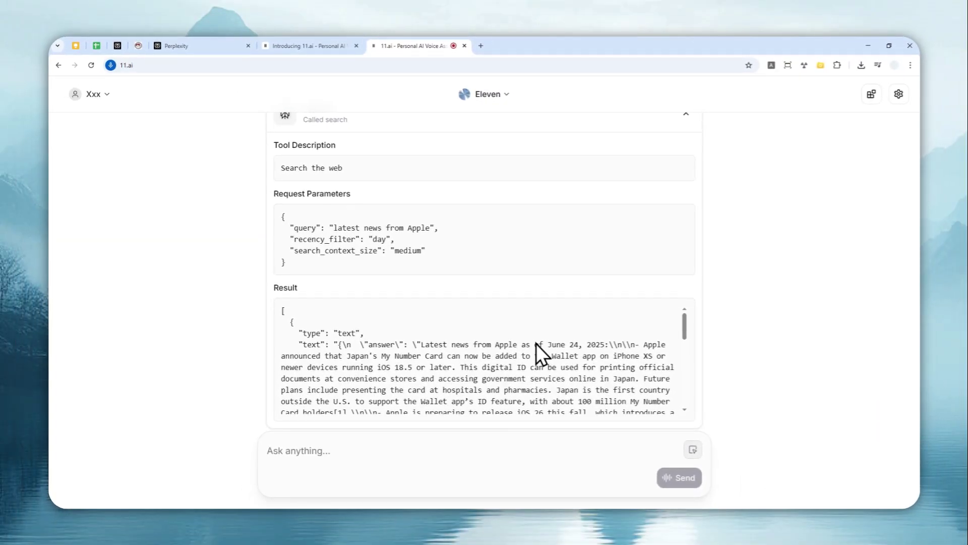
- Read through the Perplexity search call's request parameters and result, and collapse its details
scroll(605, 344, "down", 2)
scroll(456, 340, "up", 2)
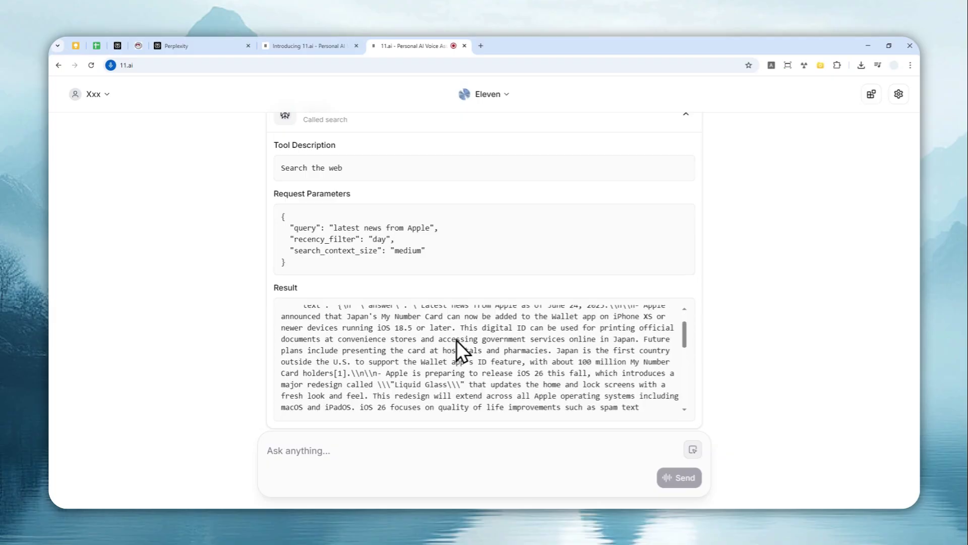
scroll(550, 361, "down", 10)
scroll(497, 375, "up", 10)
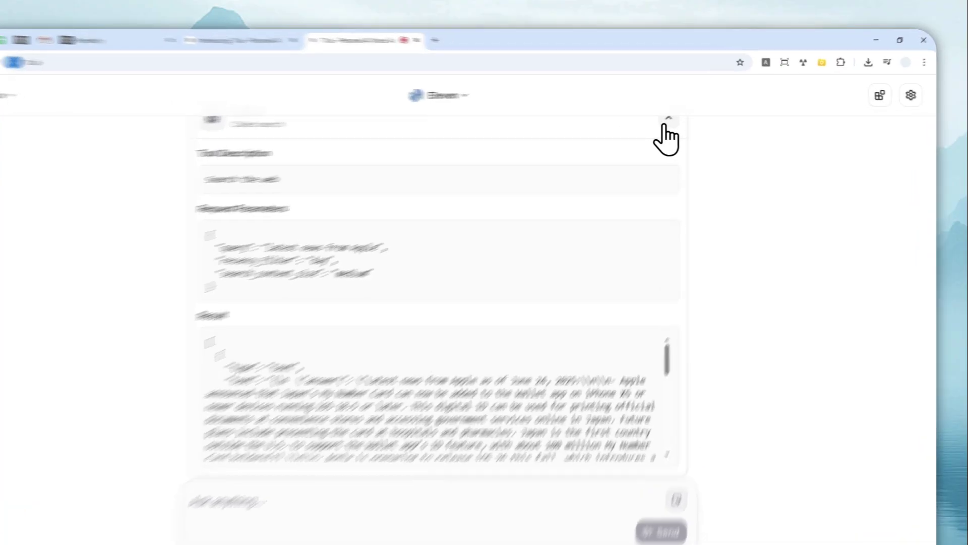
left_click(666, 123)
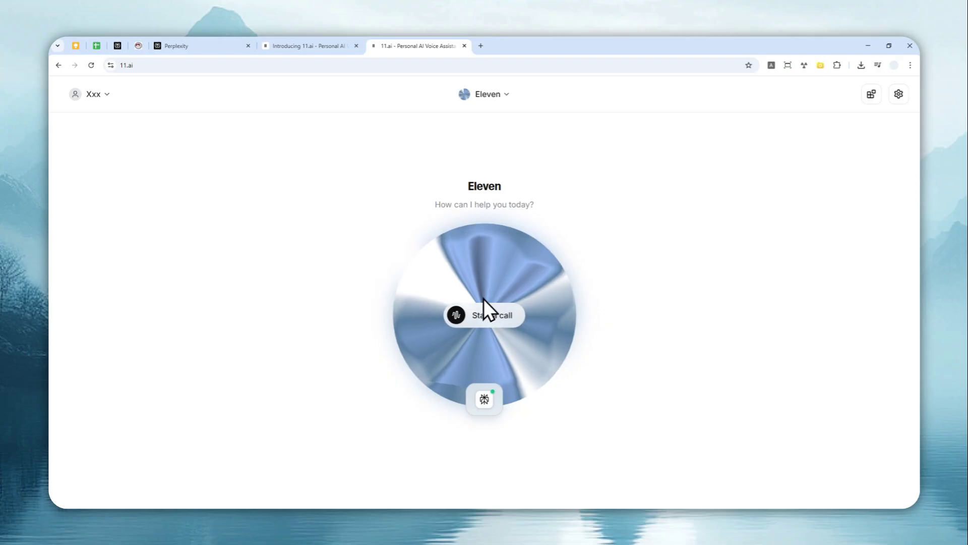
- Switch to the Introducing 11.ai blog post and return to its headline and introduction
left_click(303, 46)
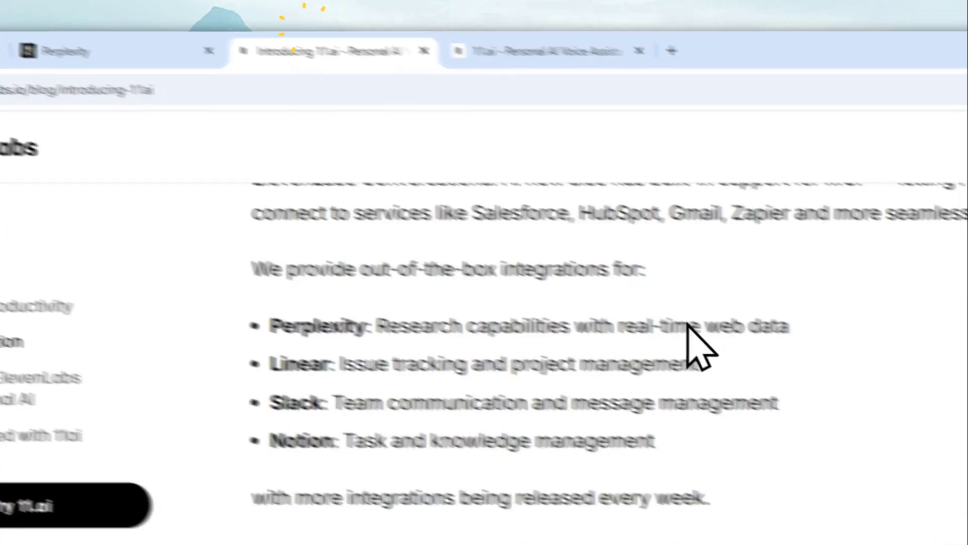
scroll(699, 348, "up", 15)
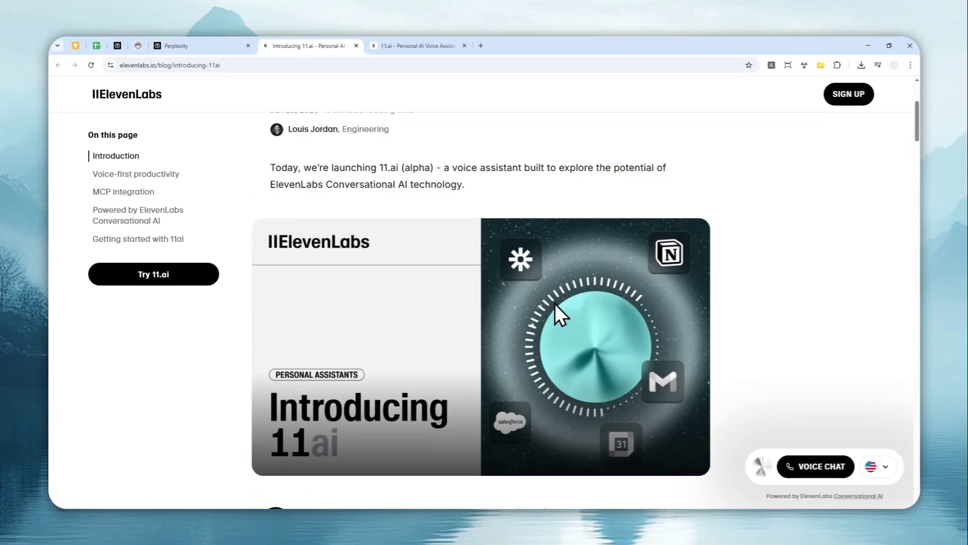
scroll(555, 303, "up", 4)
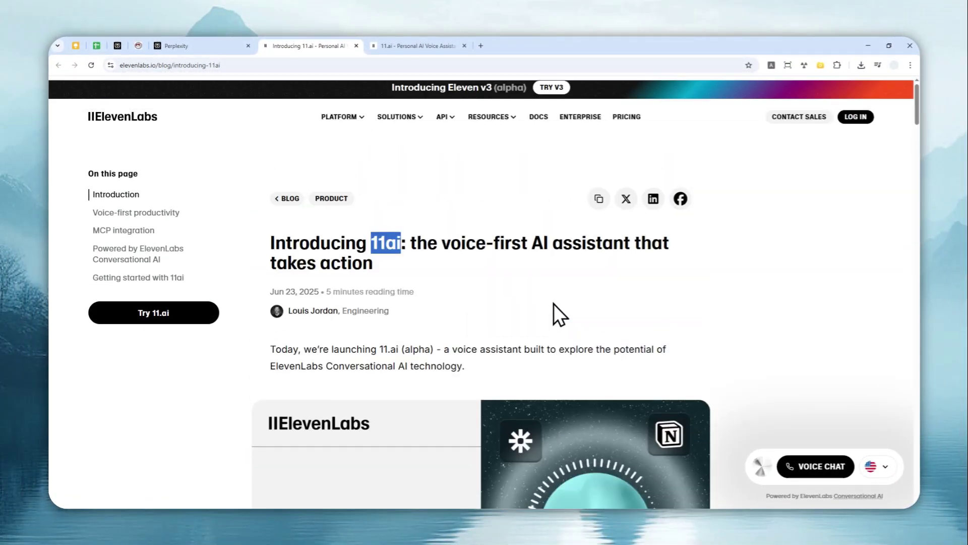